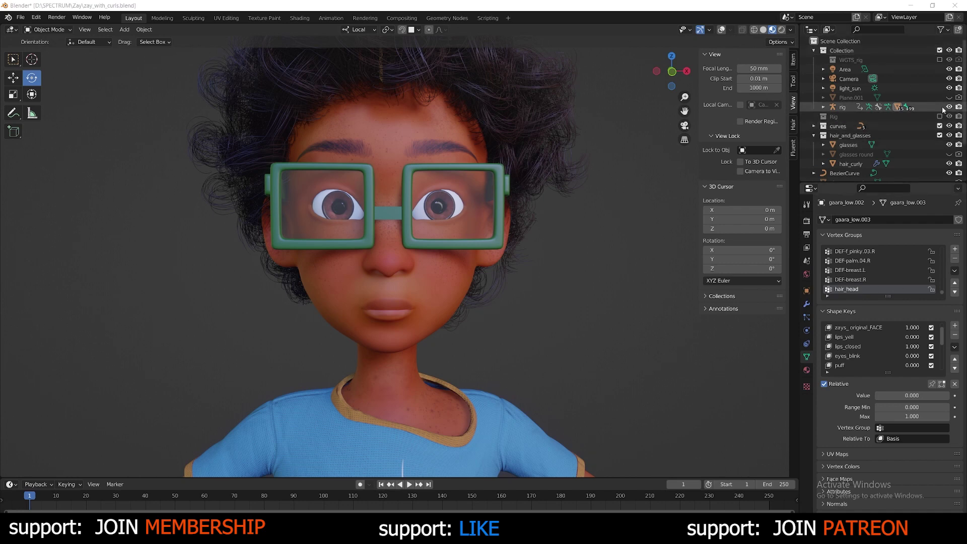
# Turn the viewport overlays back on so the rig and outlines appear over the character
pyautogui.click(720, 30)
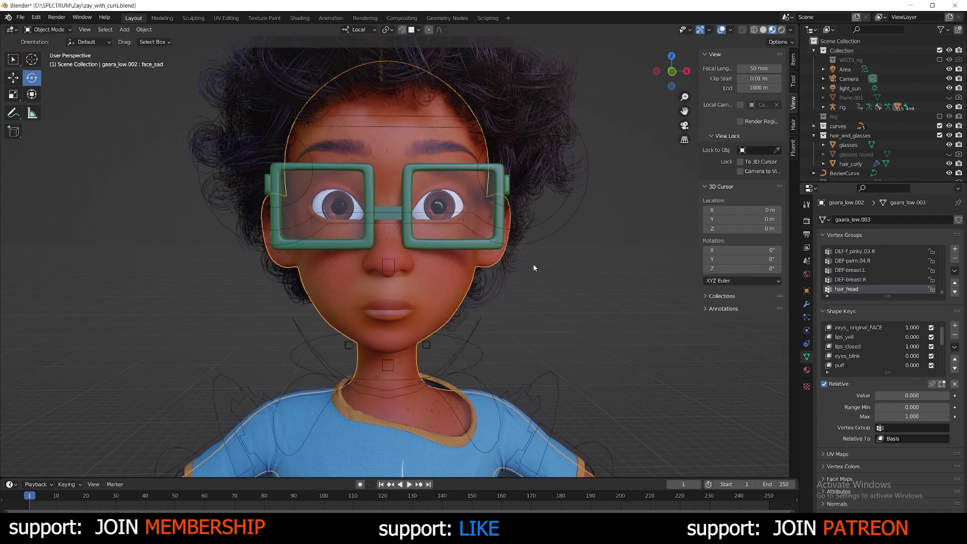
# Select the character's rig and switch it into Pose Mode
pyautogui.click(562, 223)
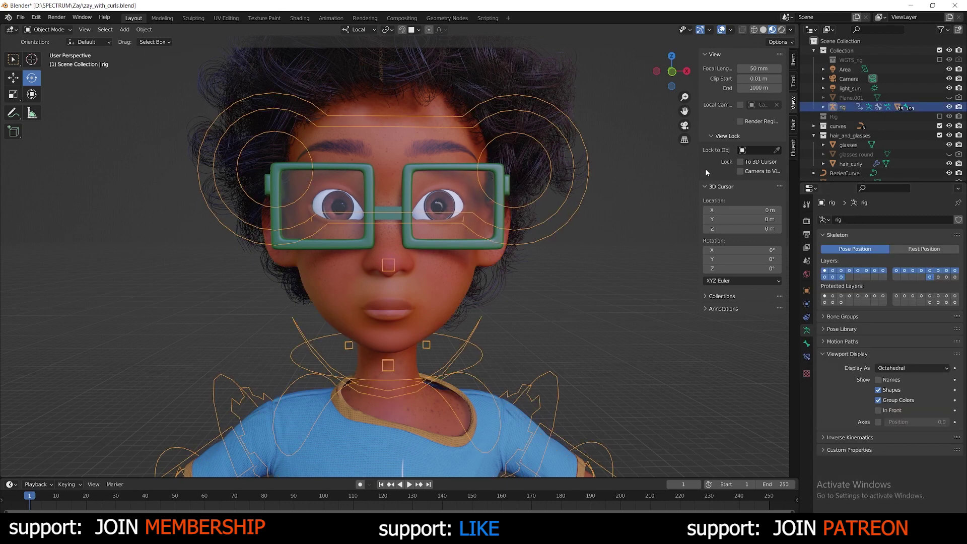
pyautogui.click(61, 30)
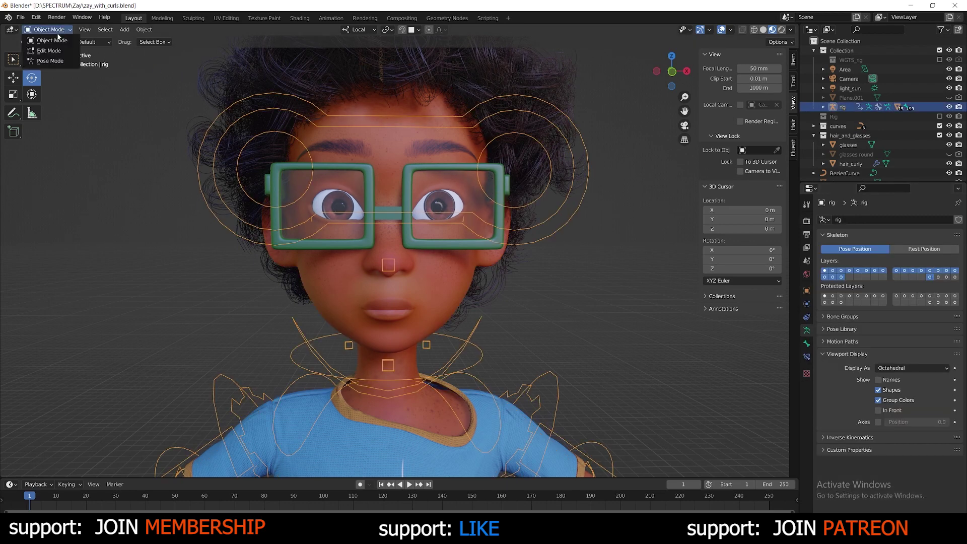
pyautogui.click(54, 60)
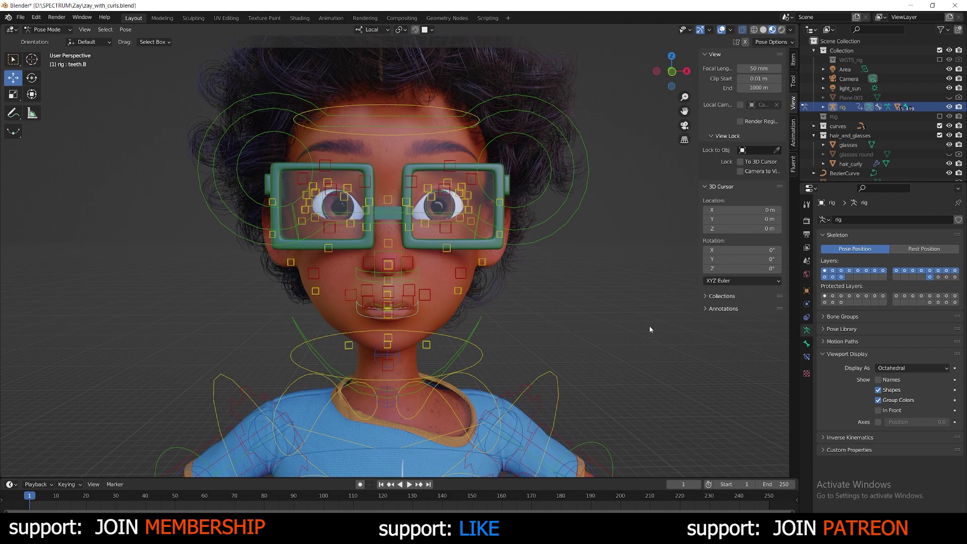
# Key the head bone's location and rotation at frame 1, then go to frame 20
pyautogui.click(402, 107)
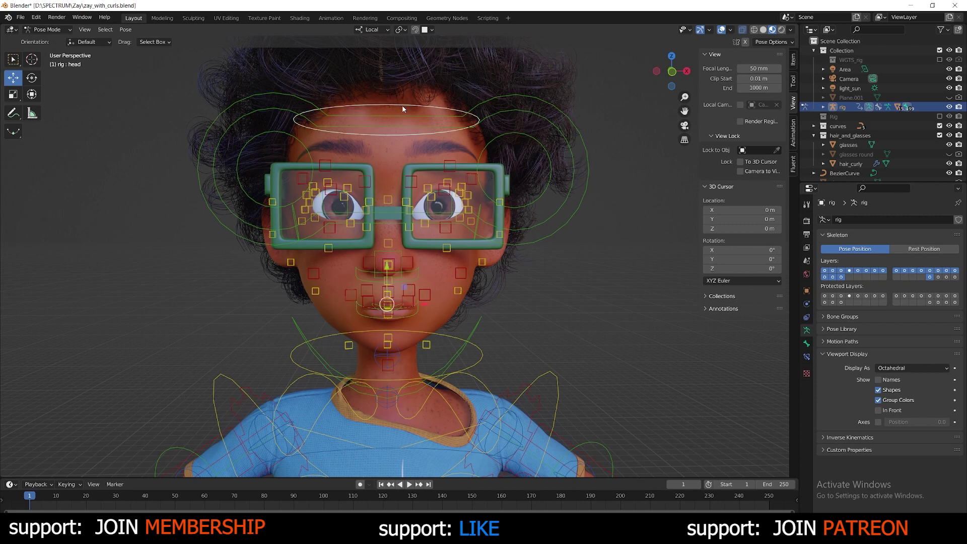
pyautogui.press('i')
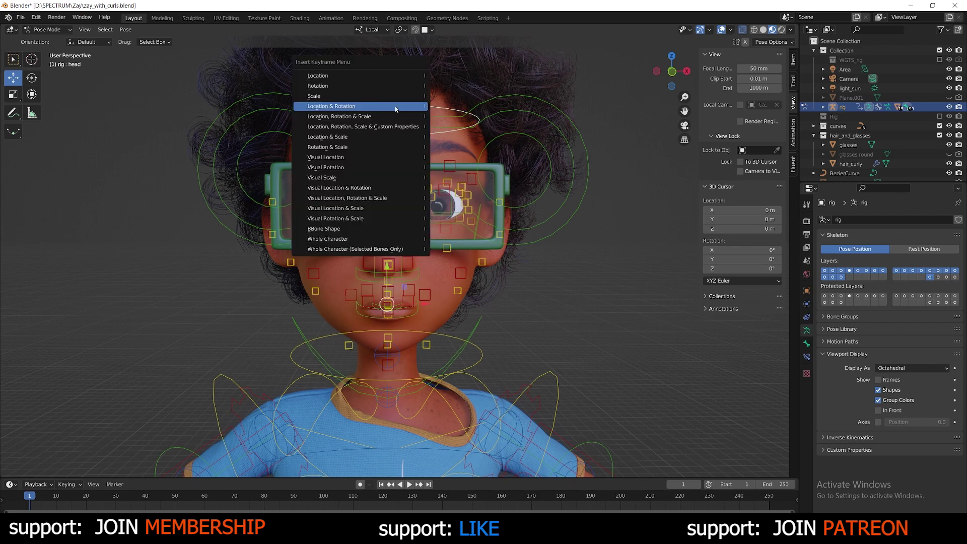
pyautogui.click(329, 108)
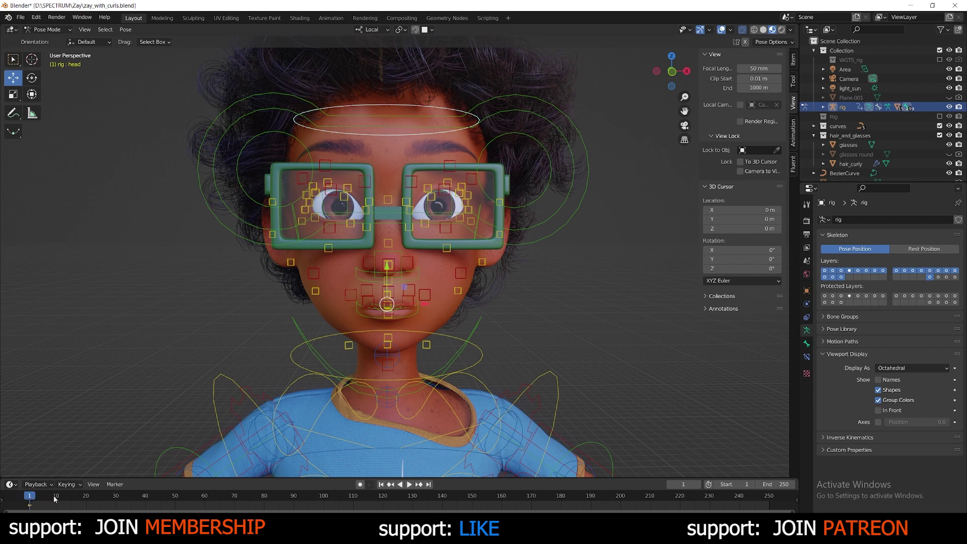
pyautogui.click(85, 497)
# Rotate the head into side profile, key location and rotation at frame 20, and return to frame 1
pyautogui.click(31, 78)
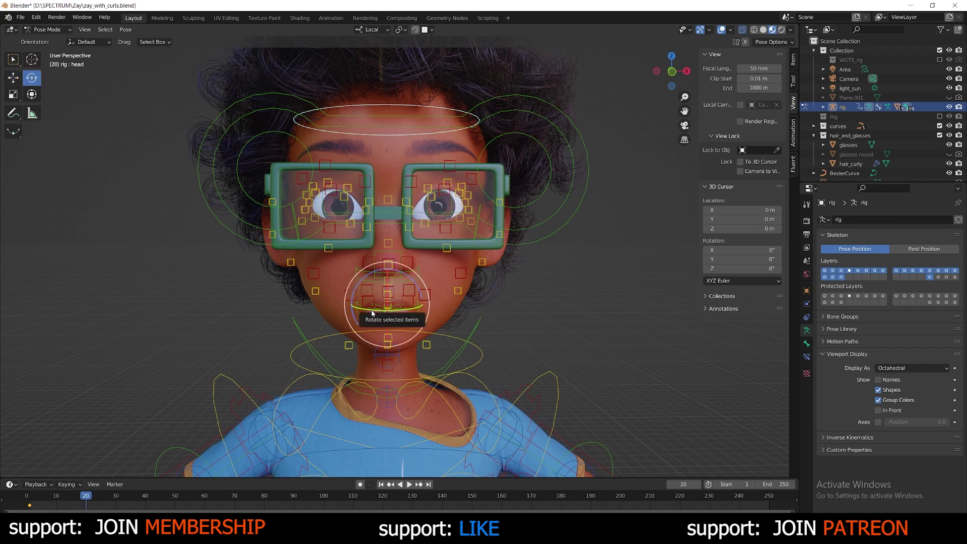
pyautogui.moveTo(372, 313); pyautogui.dragTo(379, 311)
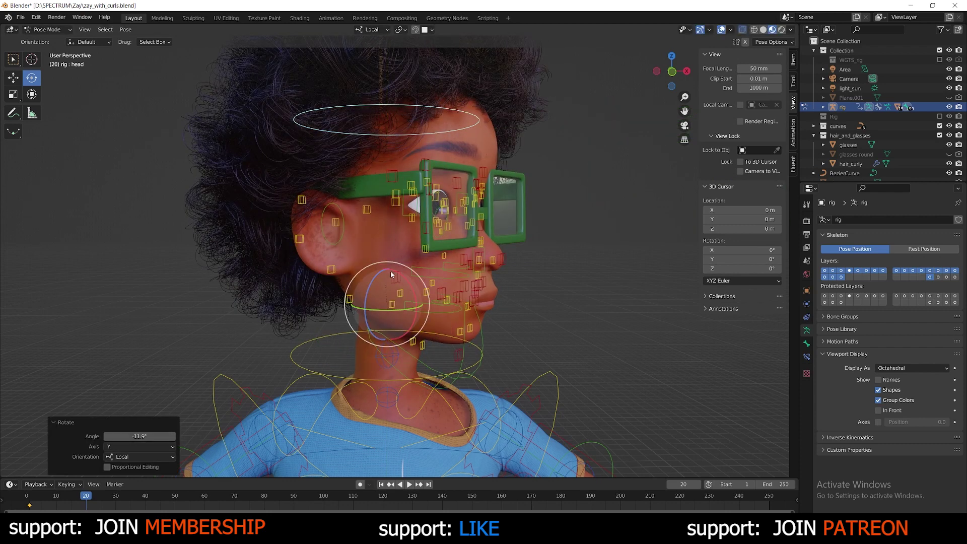
pyautogui.press('i')
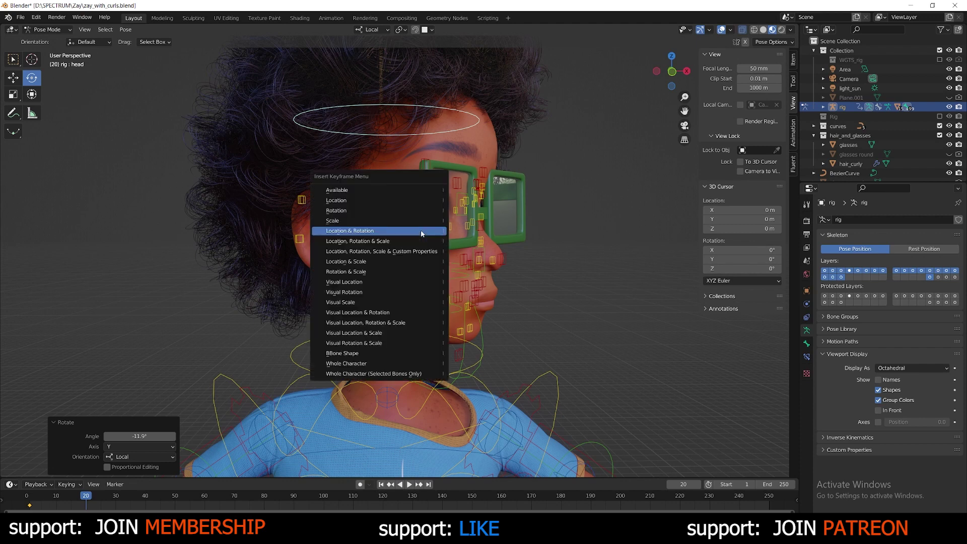
pyautogui.click(364, 231)
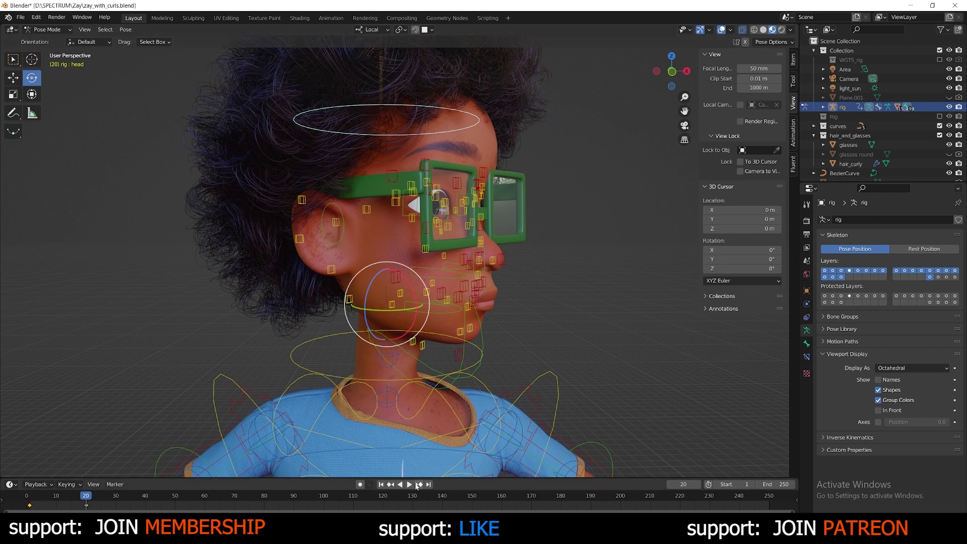
pyautogui.click(381, 485)
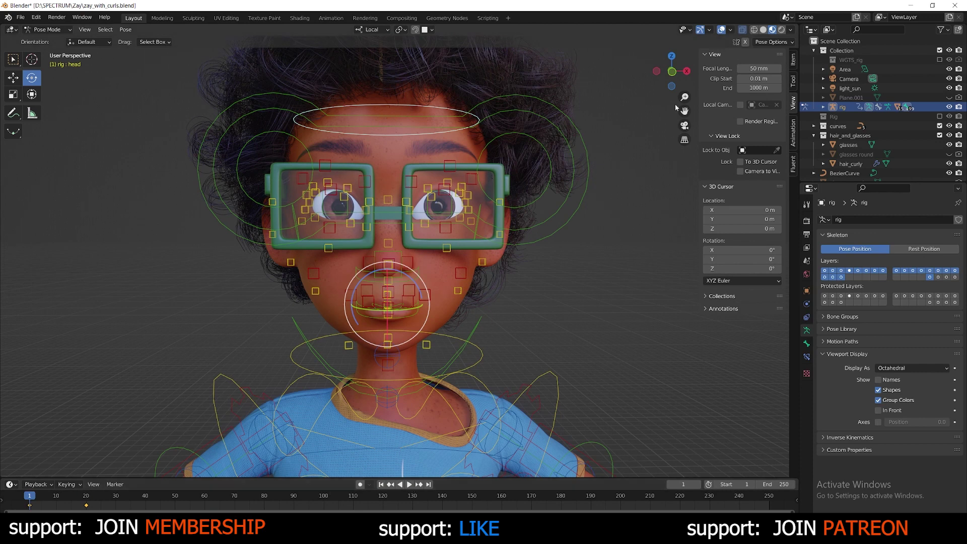
# Play the head turn with overlays hidden, stop at frame 21, restore overlays, and rewind
pyautogui.click(721, 29)
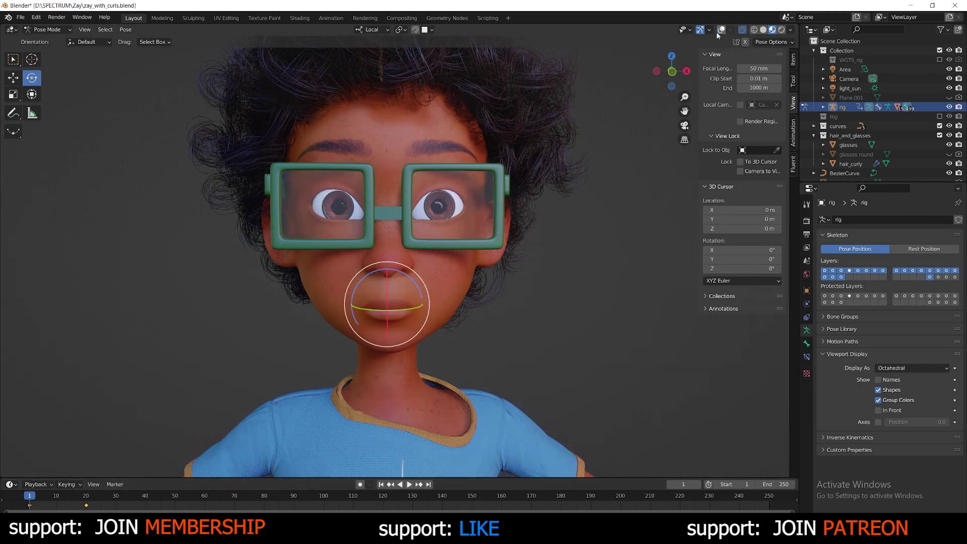
pyautogui.click(410, 484)
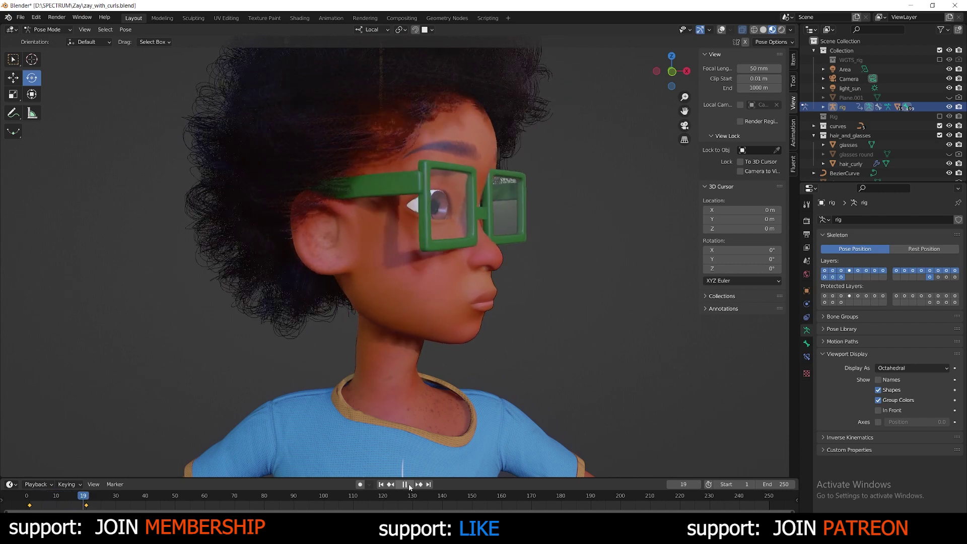
pyautogui.click(409, 483)
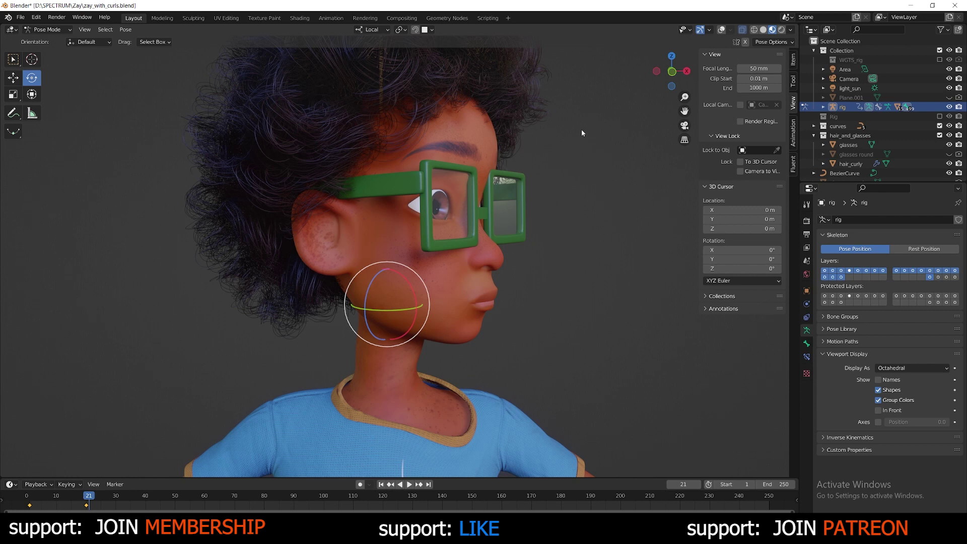
pyautogui.click(721, 29)
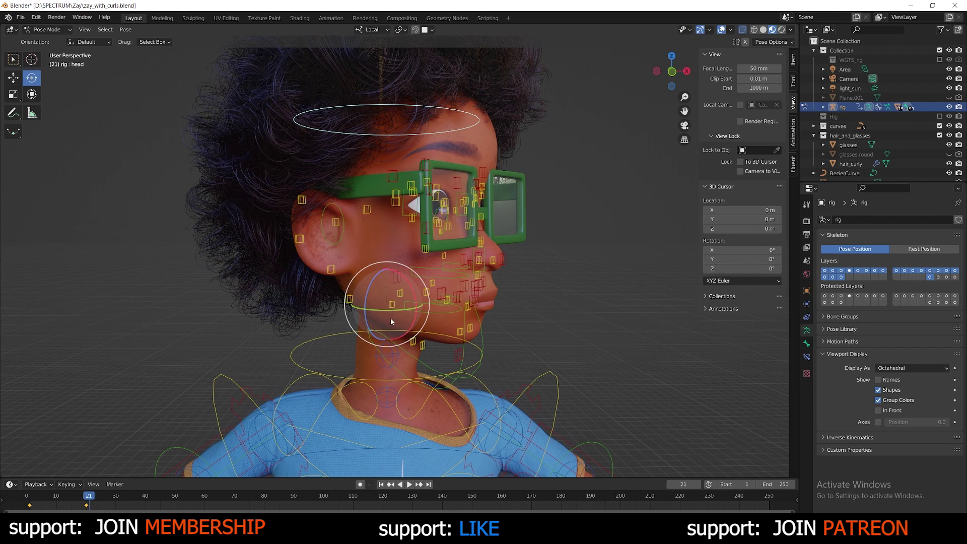
pyautogui.click(382, 484)
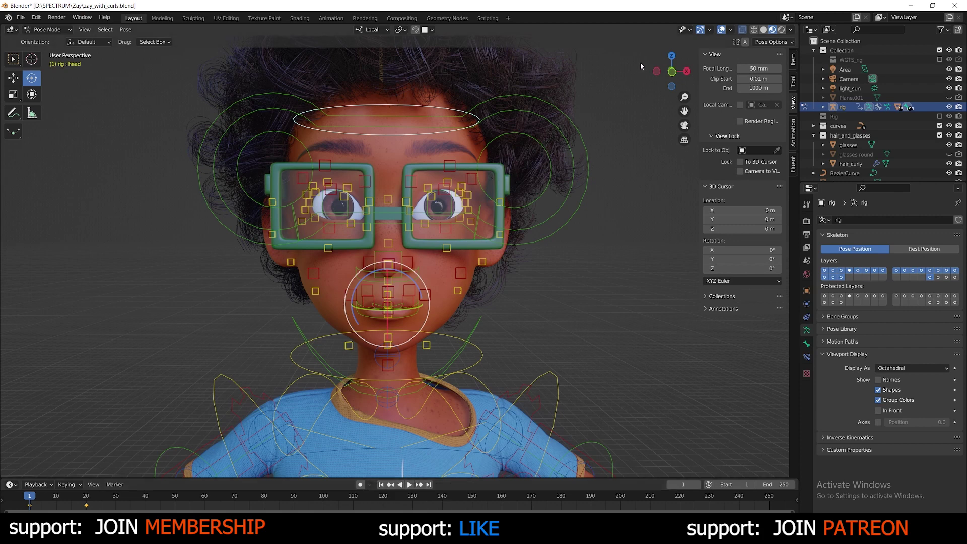
# Hide the overlays, switch back to Object Mode, and select the character's head mesh
pyautogui.click(721, 30)
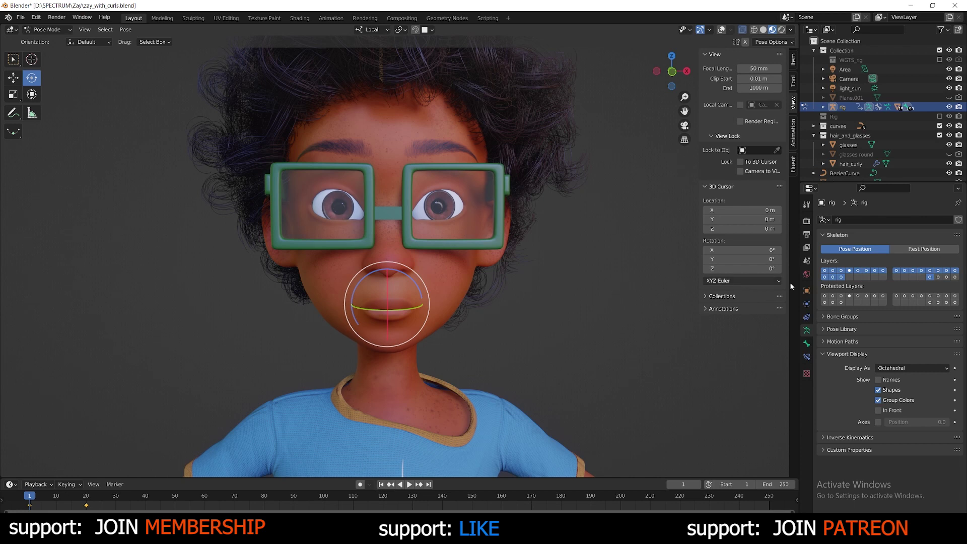
pyautogui.click(55, 30)
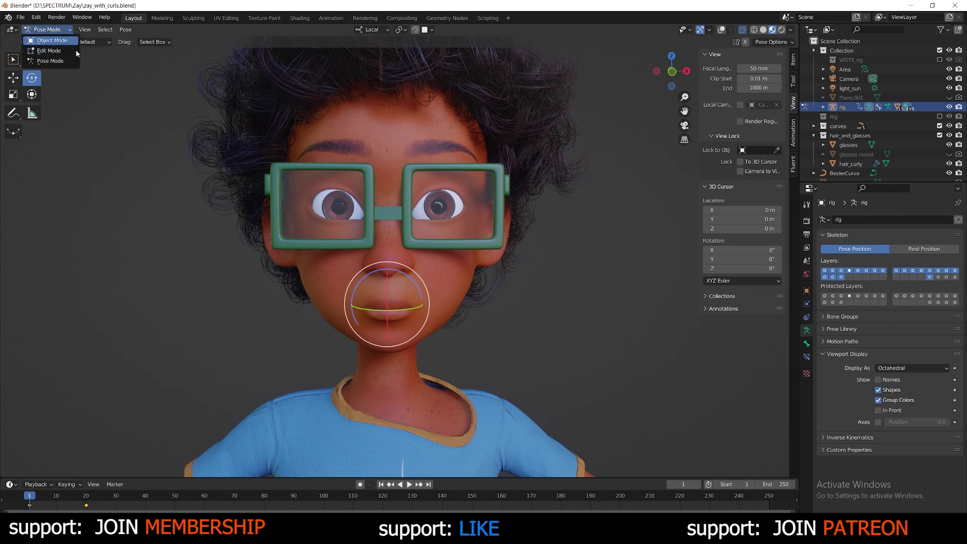
pyautogui.click(55, 43)
pyautogui.click(451, 300)
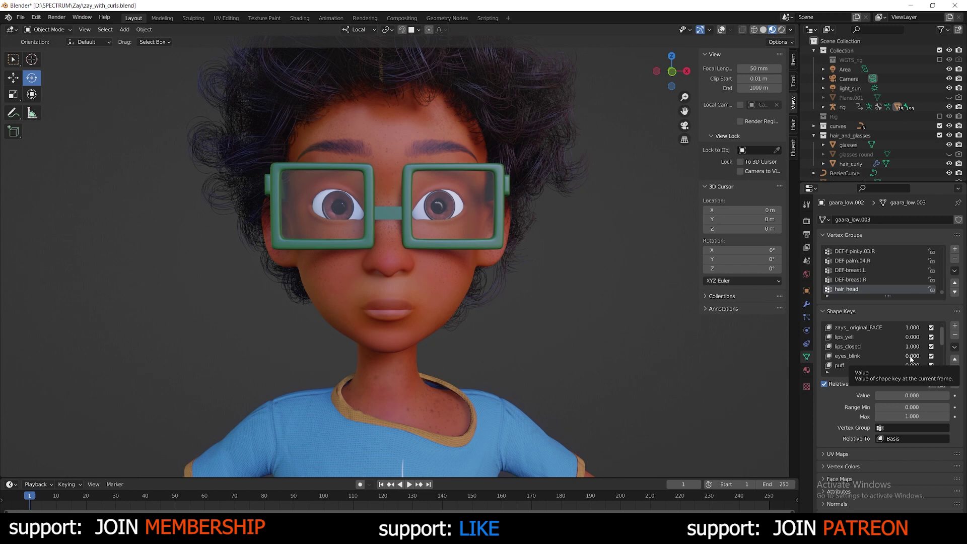
# Keyframe the eyes_blink shape key at 0.000 on frame 1, then go to frame 15
pyautogui.scroll(-4, 866, 357)
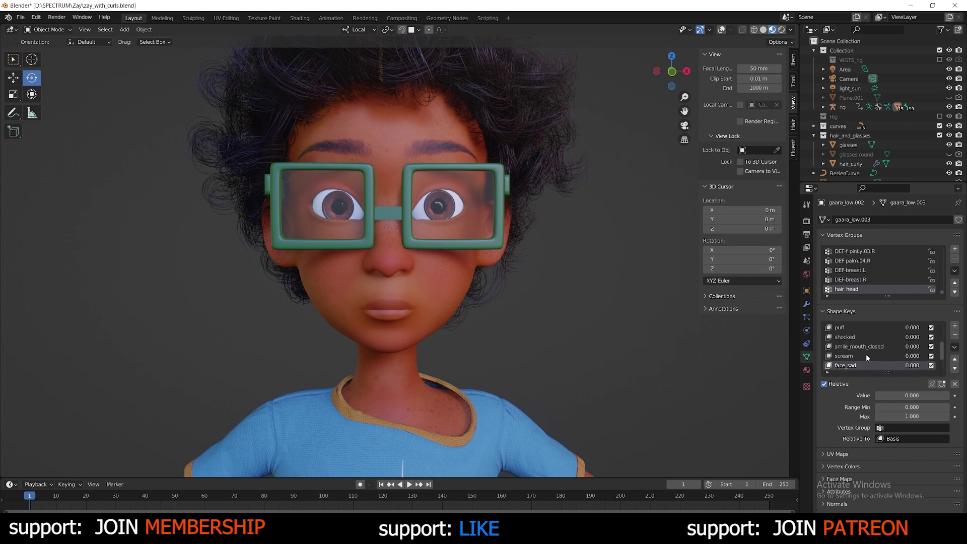
pyautogui.scroll(3, 868, 357)
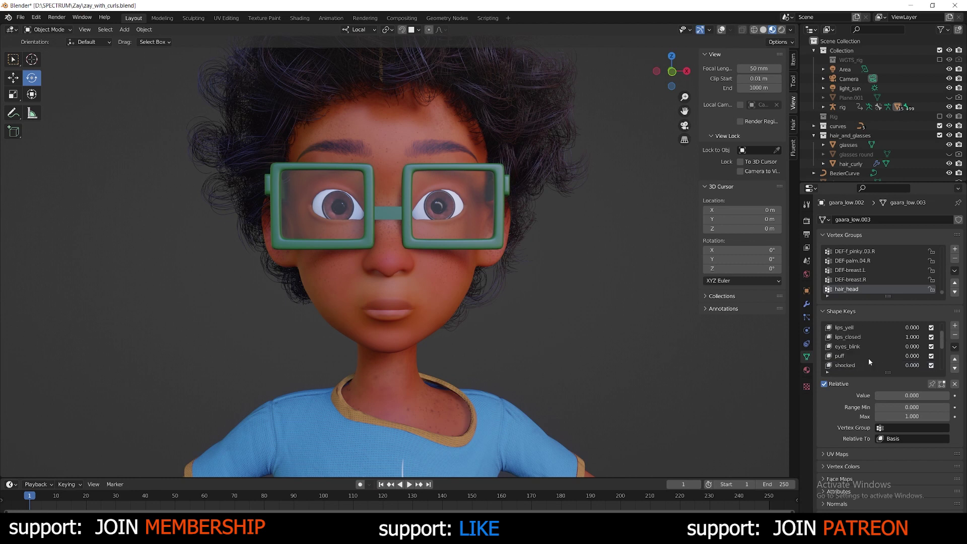
pyautogui.click(854, 348)
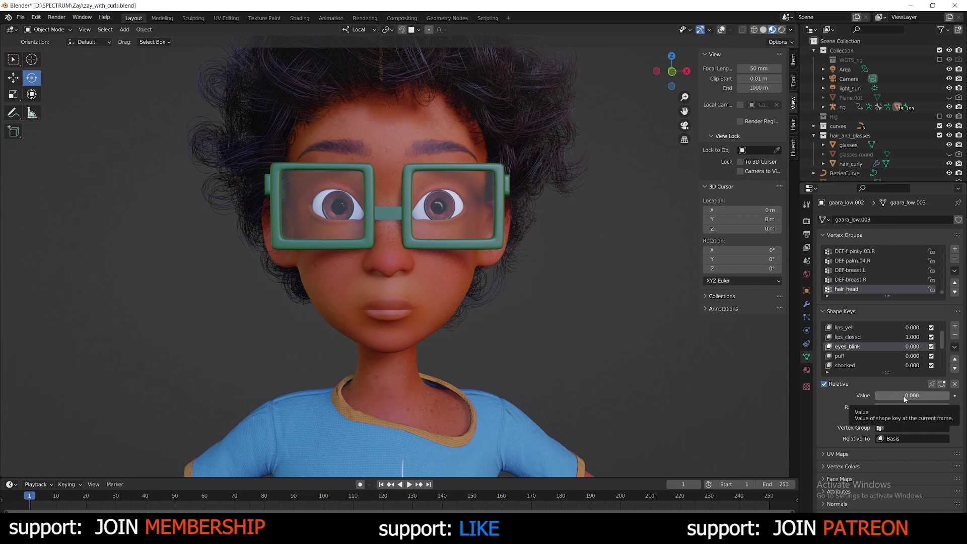
pyautogui.press('i')
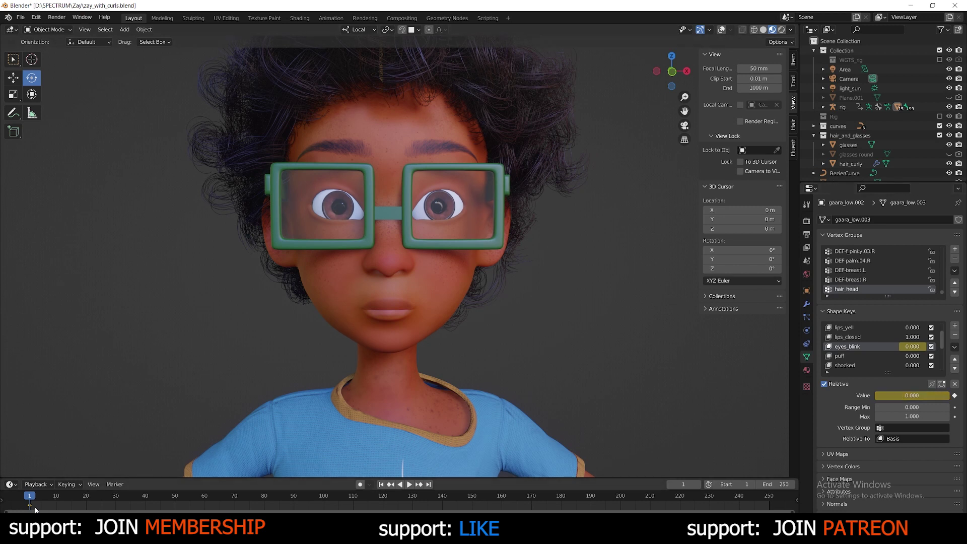
pyautogui.click(71, 494)
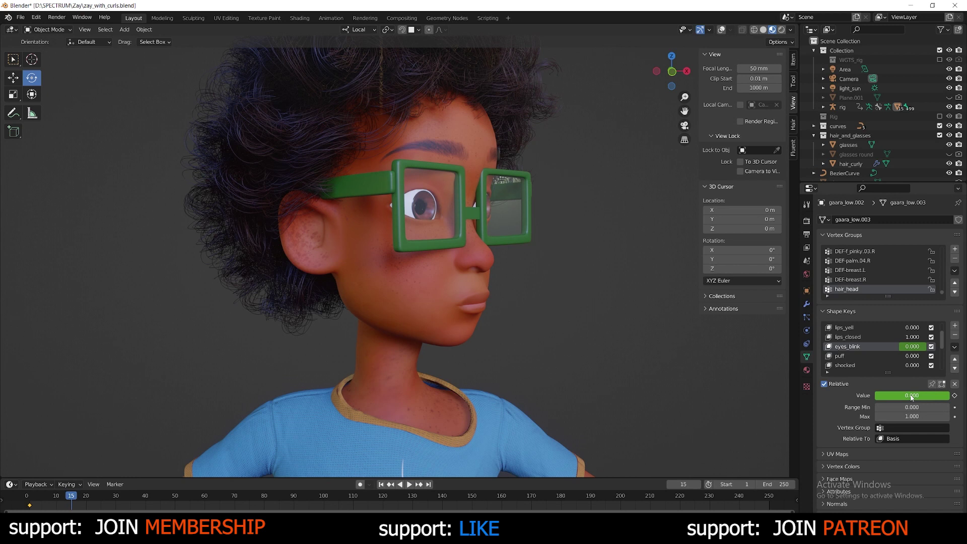
# Set eyes_blink to 1.000, key it at frame 15, and scrub back to frame 5
pyautogui.moveTo(912, 395); pyautogui.dragTo(959, 396)
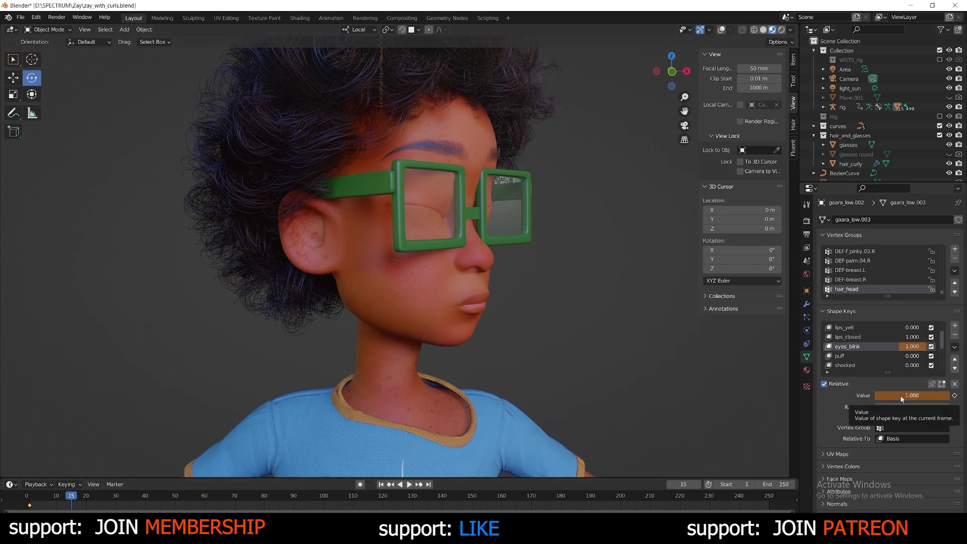
pyautogui.press('i')
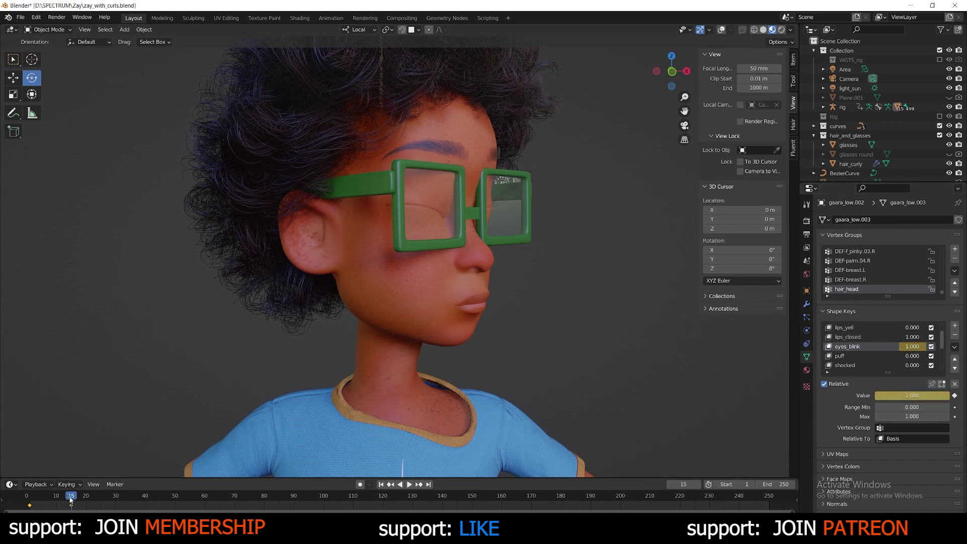
pyautogui.moveTo(70, 499)
pyautogui.mouseDown()
pyautogui.moveTo(30, 496)
pyautogui.moveTo(72, 500)
pyautogui.mouseUp()
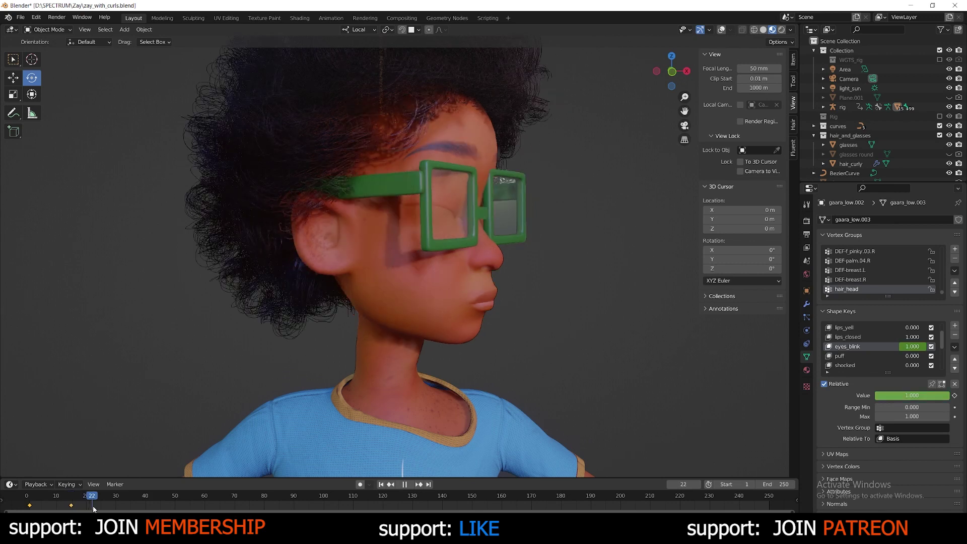
# Paste the frame-1 eyes_blink key onto frame 22 and play the blink in reverse
pyautogui.press('space')
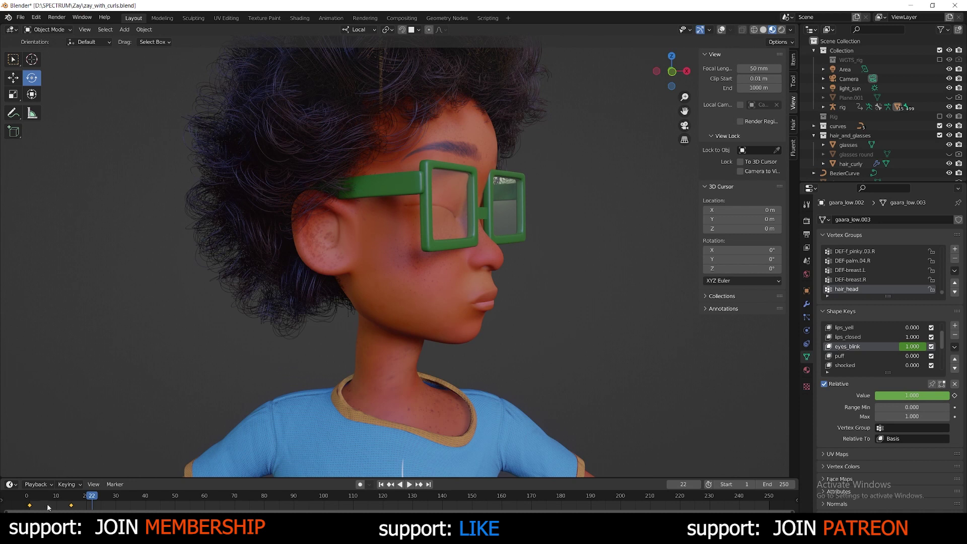
pyautogui.moveTo(51, 502); pyautogui.dragTo(25, 507)
pyautogui.hotkey('ctrl', 'v')
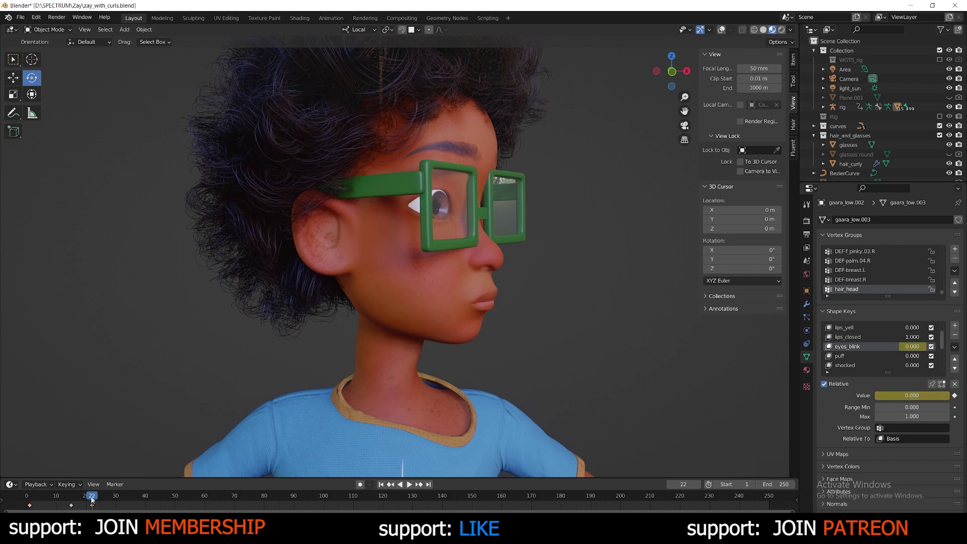
pyautogui.hotkey('shift', 'ctrl', 'space')
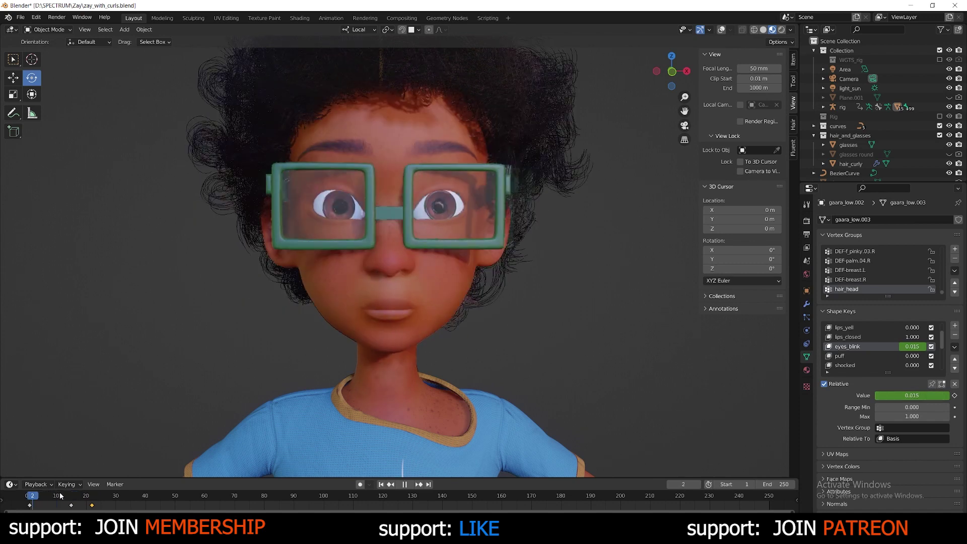
# Move the eyes_blink keyframe from frame 22 to about frame 33
pyautogui.click(74, 501)
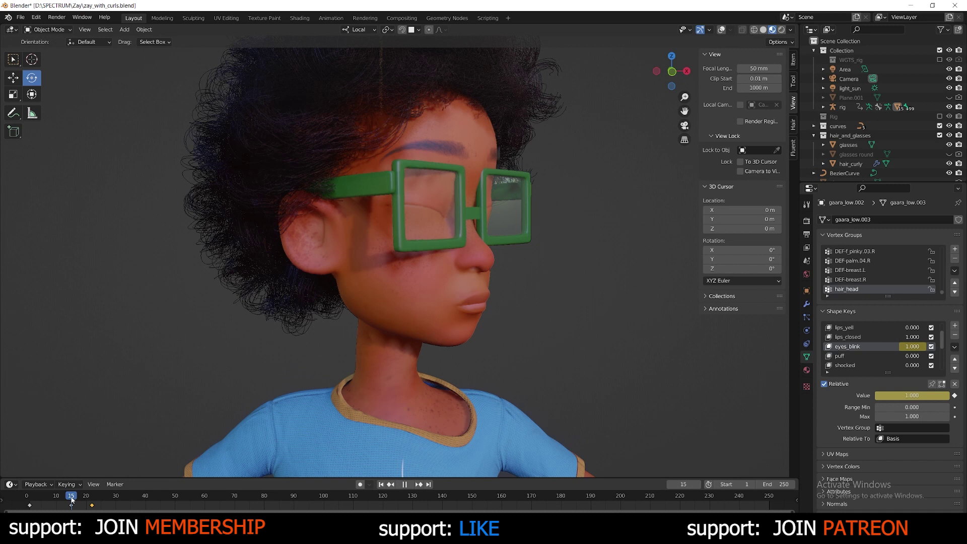
pyautogui.press('space')
pyautogui.click(93, 506)
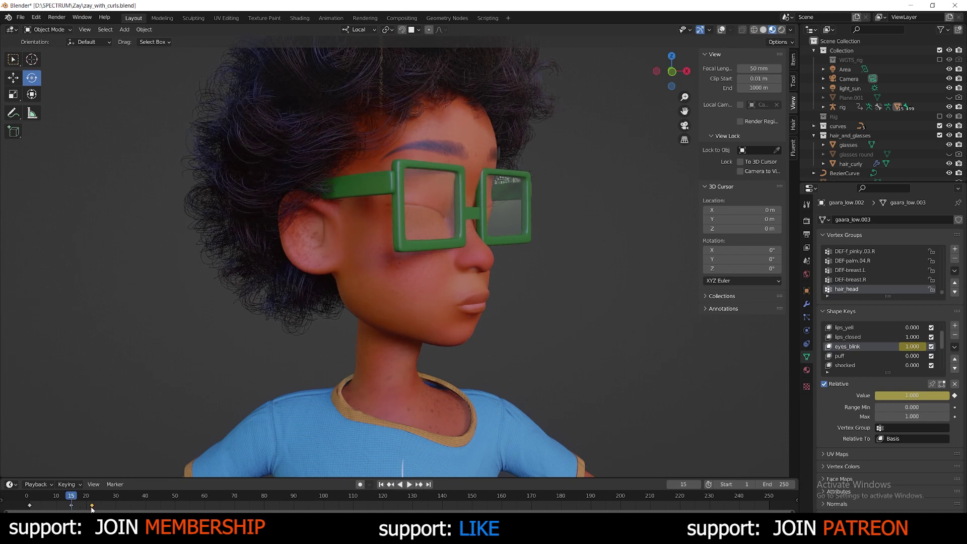
pyautogui.moveTo(92, 507); pyautogui.dragTo(140, 509)
# Play the animation from the start to check the blink, then enable Auto Keying
pyautogui.hotkey('shift', 'Left')
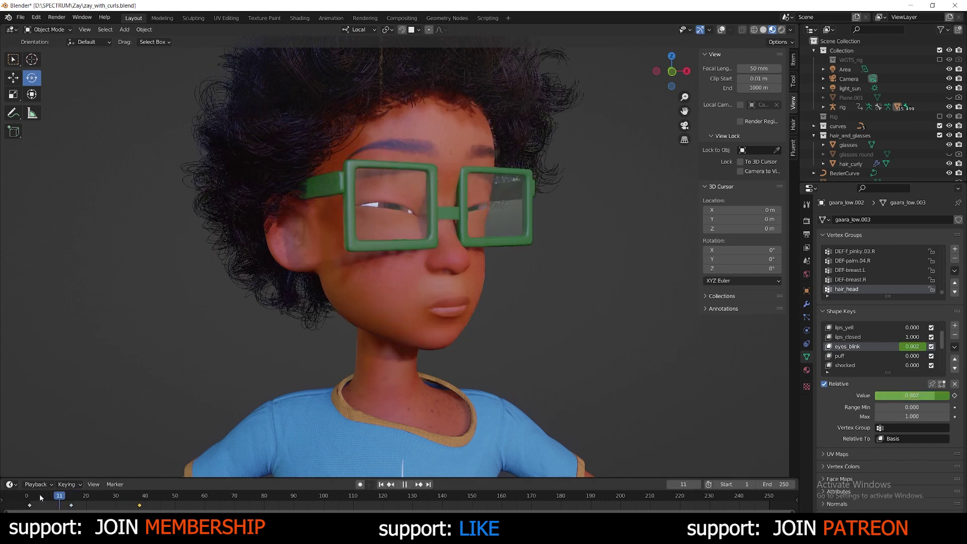
pyautogui.press('space')
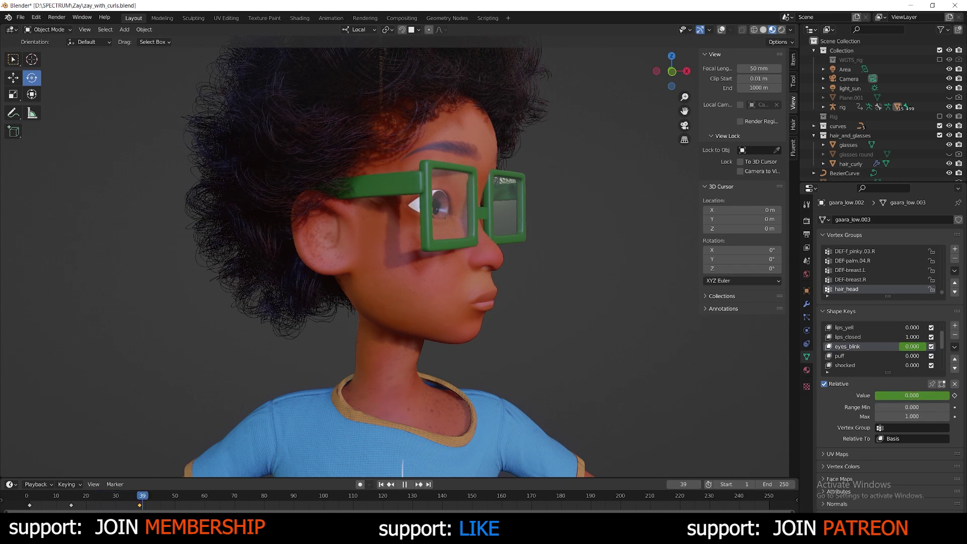
pyautogui.press('space')
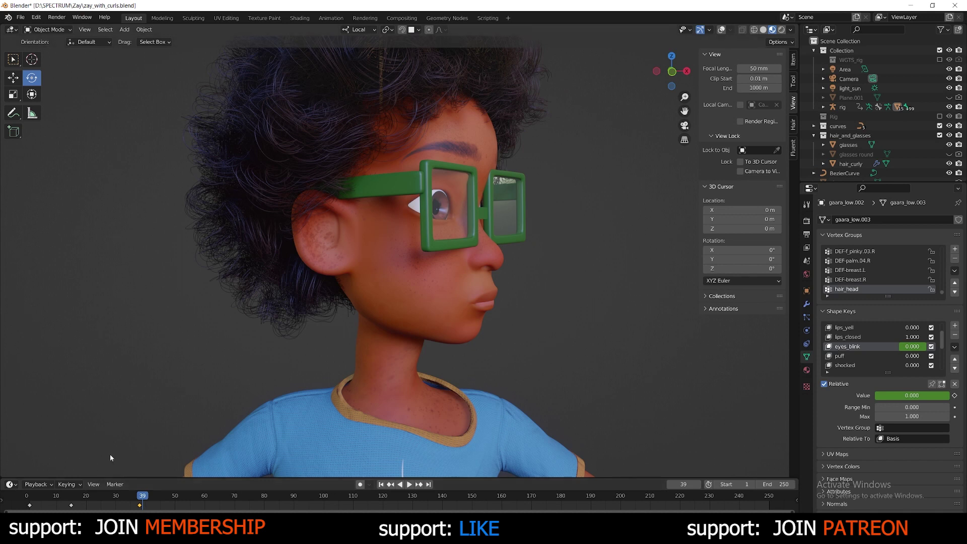
pyautogui.click(361, 484)
# Set eyes_blink to 0.505 at frame 50
pyautogui.moveTo(143, 499); pyautogui.dragTo(177, 503)
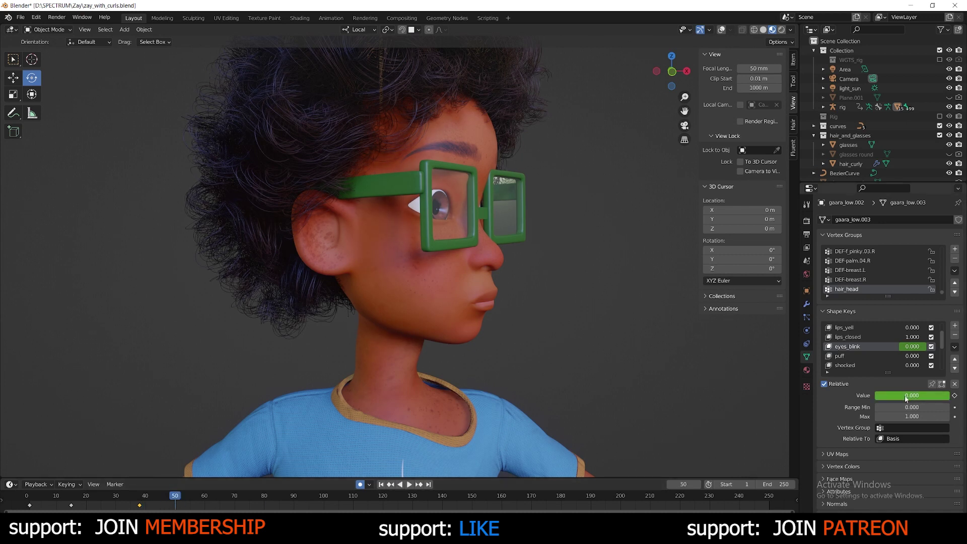
pyautogui.moveTo(906, 398); pyautogui.dragTo(937, 398)
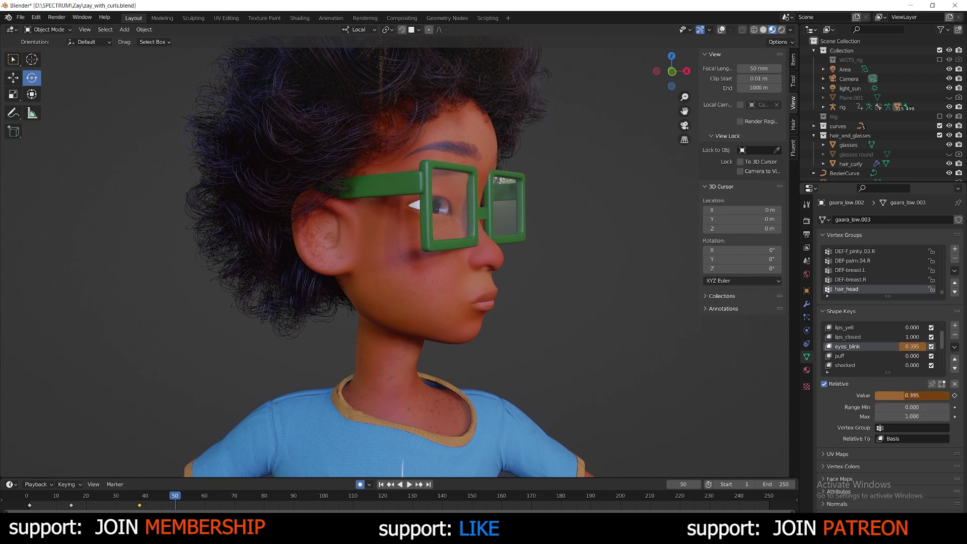
pyautogui.moveTo(937, 398); pyautogui.dragTo(946, 399)
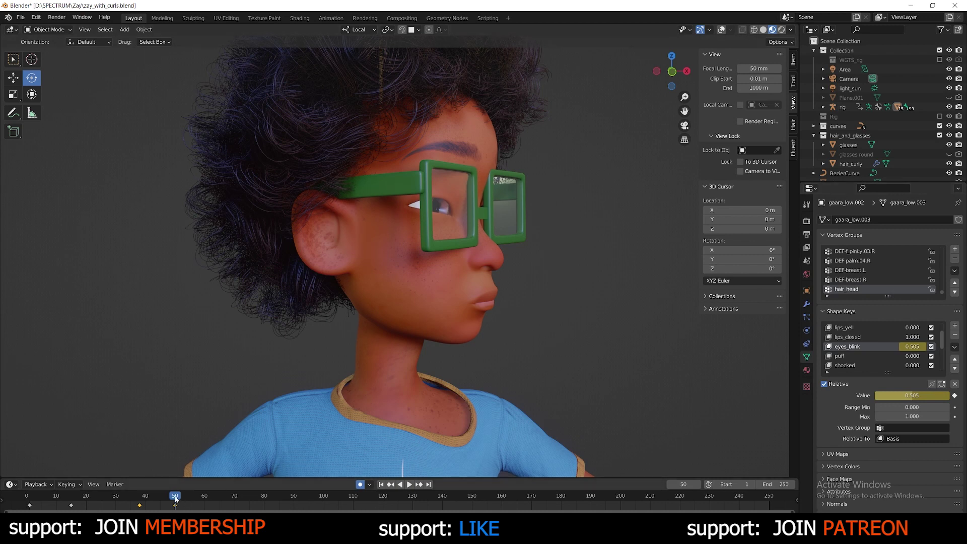
# Advance to frame 68 and key eyes_blink at 1.000, closing the eyes
pyautogui.press('space')
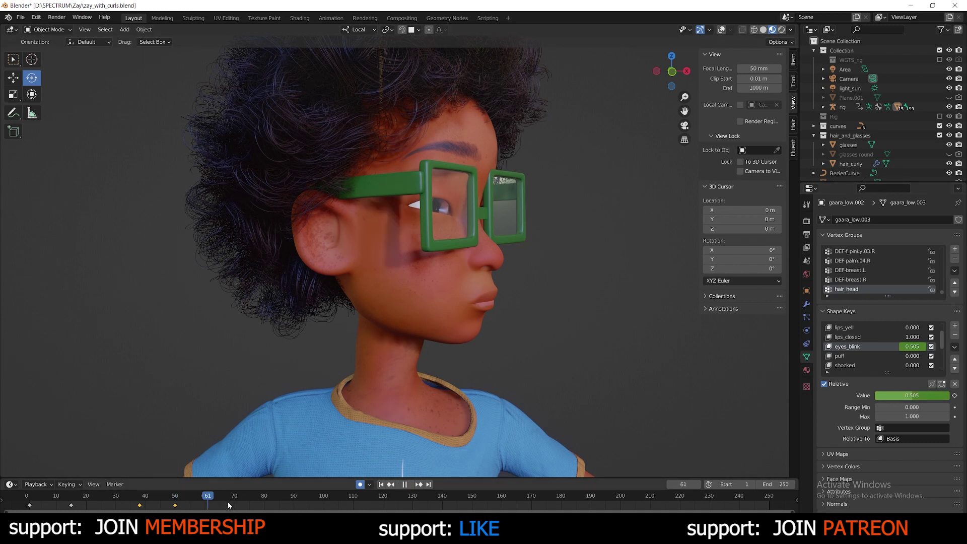
pyautogui.press('space')
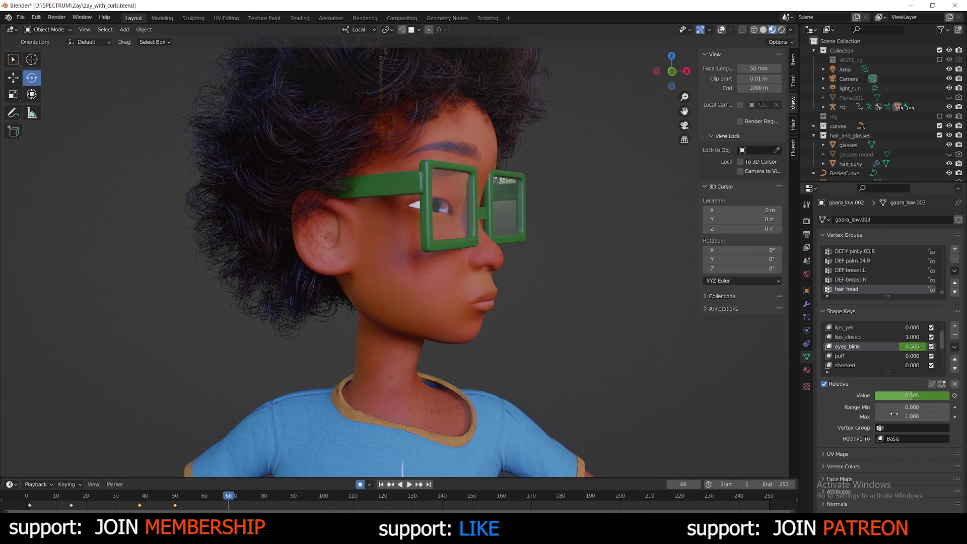
pyautogui.moveTo(902, 394); pyautogui.dragTo(949, 395)
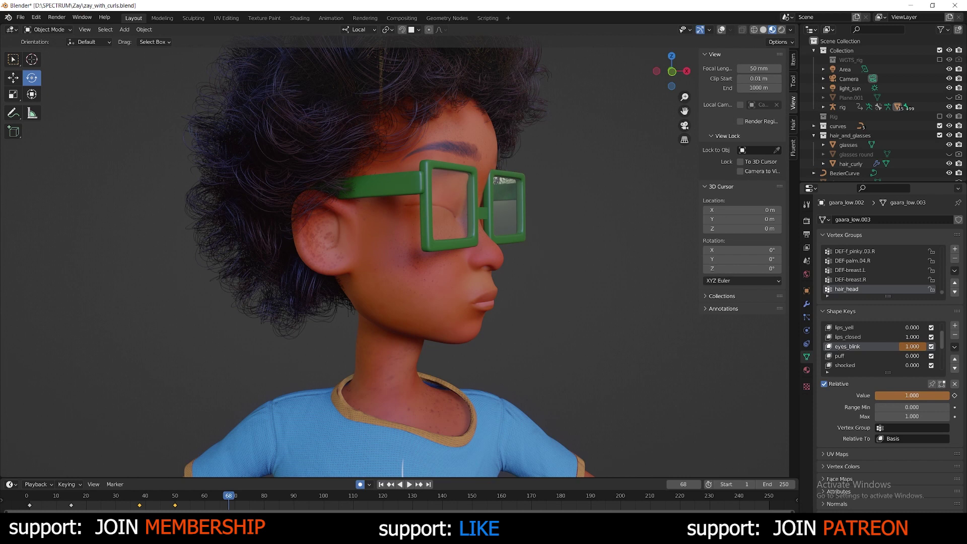
pyautogui.click(954, 395)
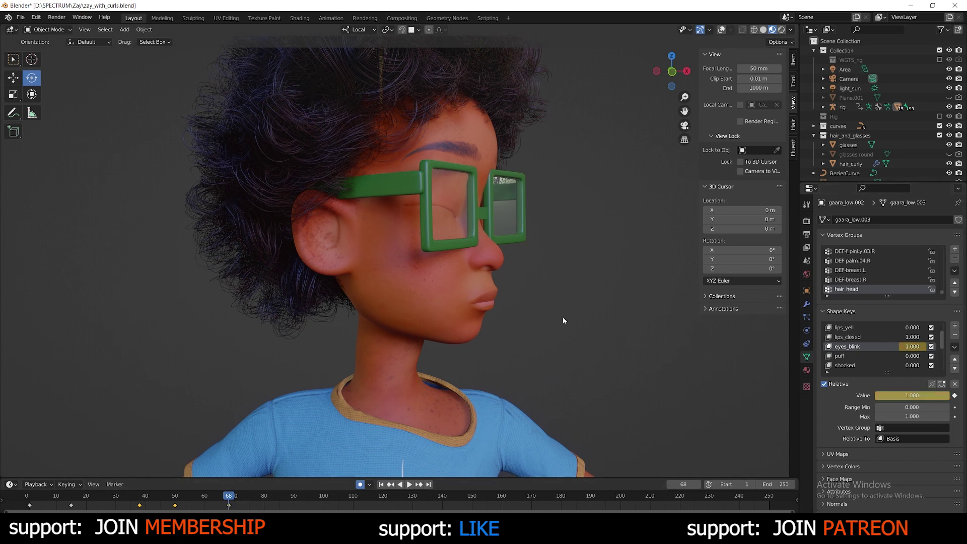
# Show overlays, put the rig in Pose Mode, and turn the head forward at frame 68
pyautogui.click(721, 29)
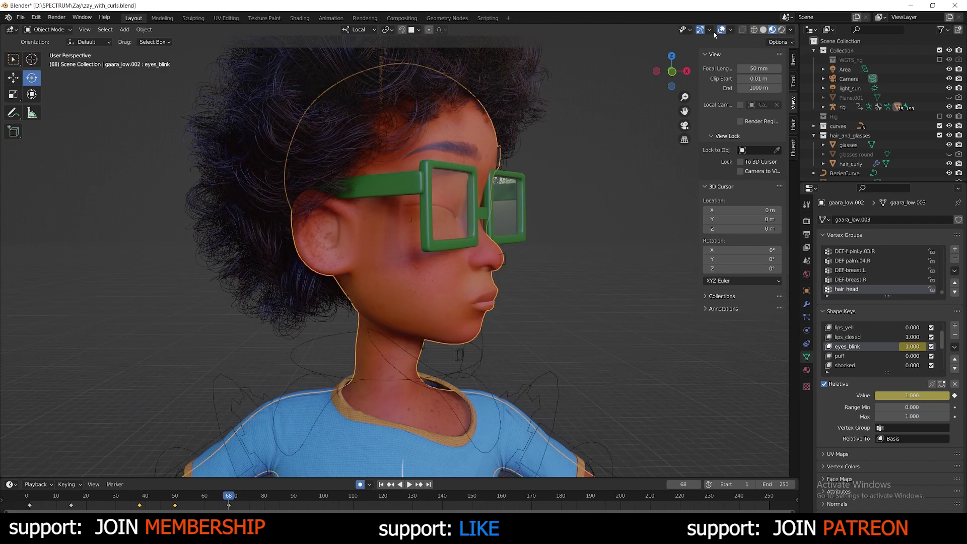
pyautogui.click(289, 355)
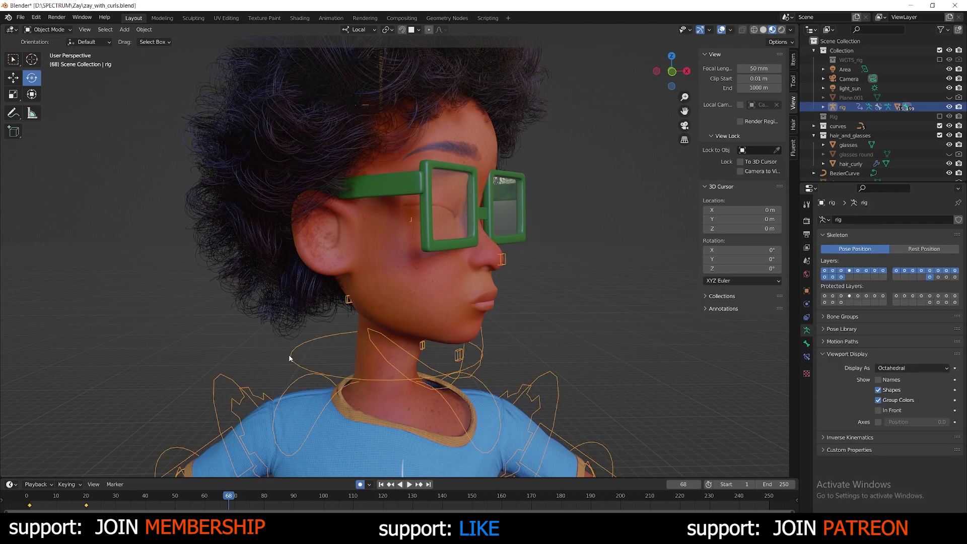
pyautogui.click(46, 30)
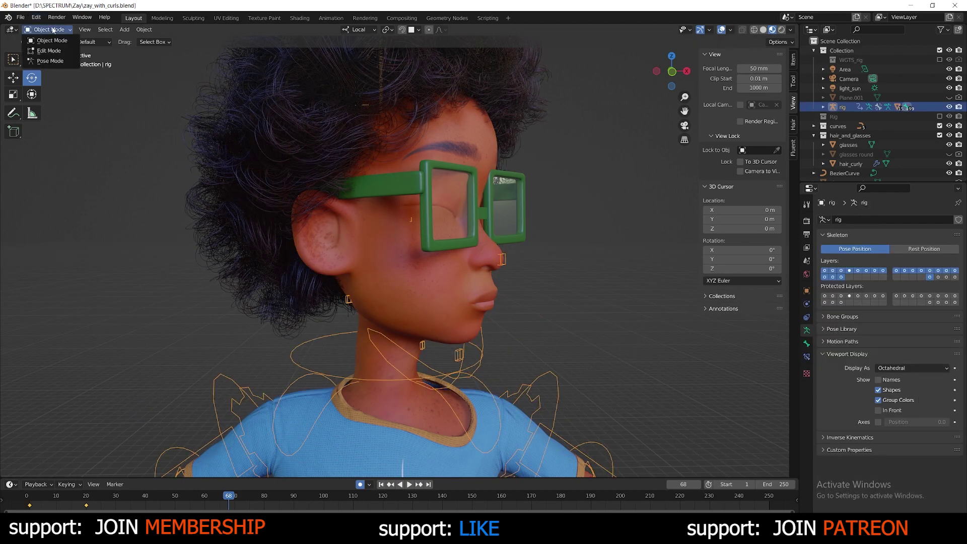
pyautogui.click(51, 61)
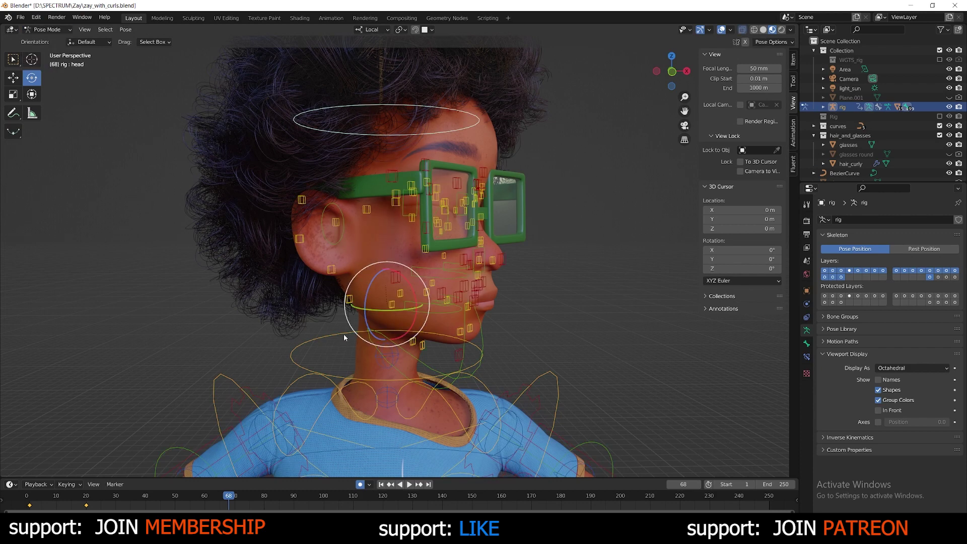
pyautogui.moveTo(397, 318); pyautogui.dragTo(359, 318)
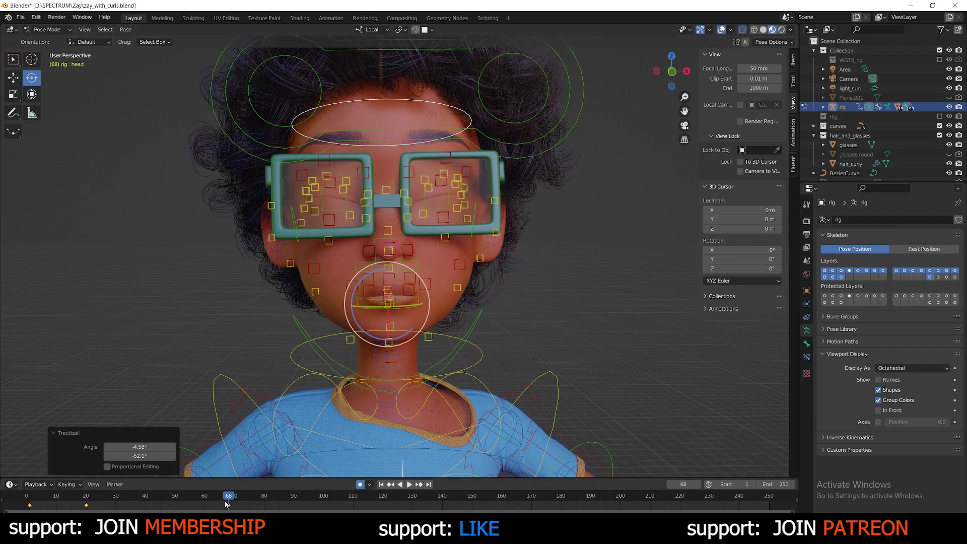
pyautogui.click(381, 484)
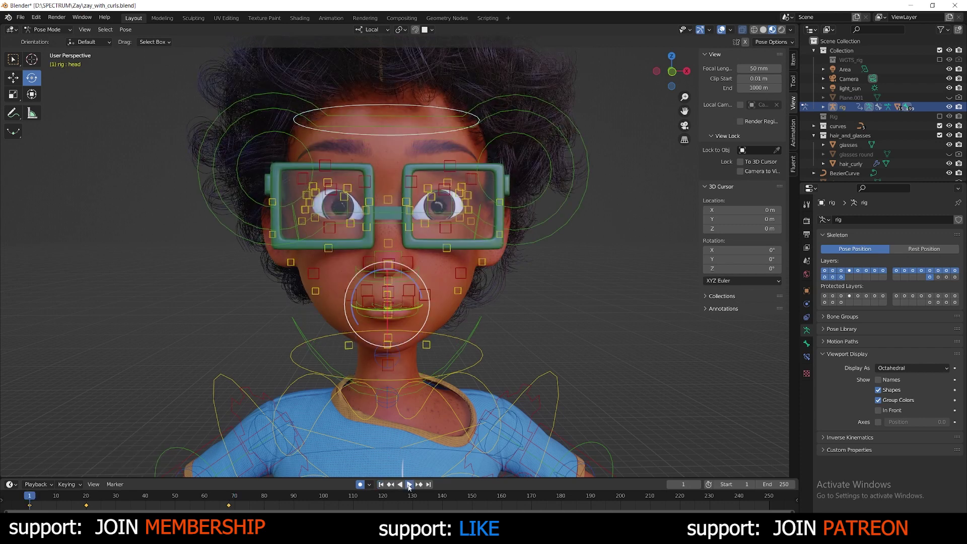
pyautogui.click(409, 484)
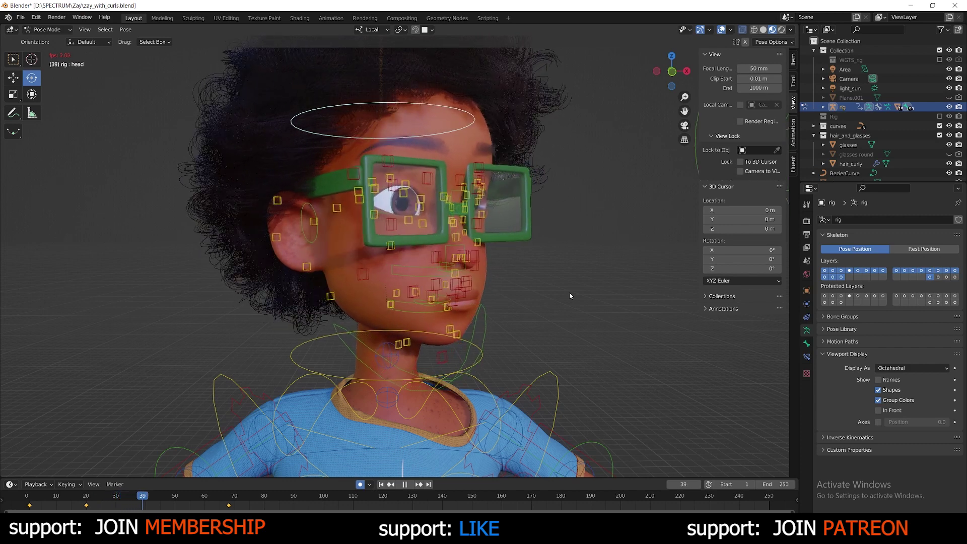
# Dip the head downward at frame 46, review the animation, and return to frame 1
pyautogui.click(405, 485)
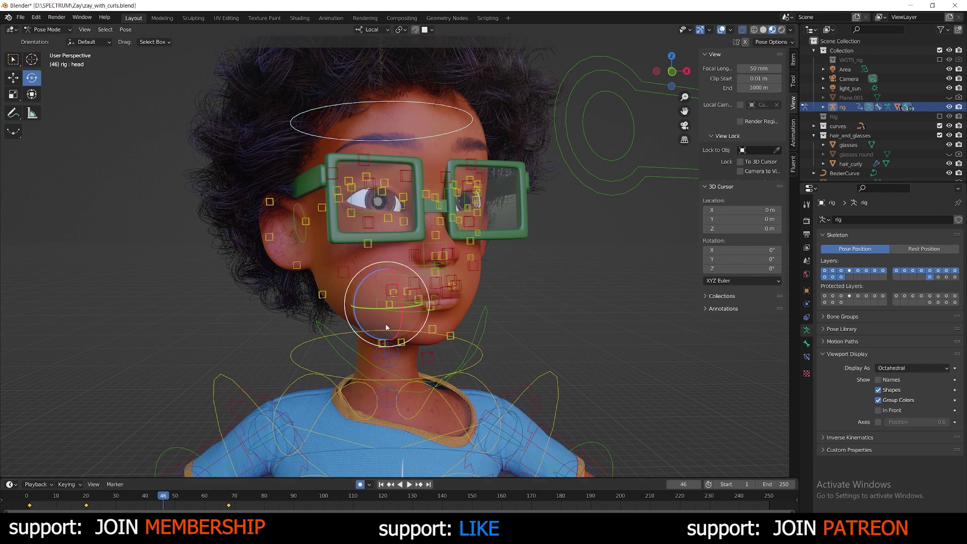
pyautogui.moveTo(387, 328); pyautogui.dragTo(365, 353)
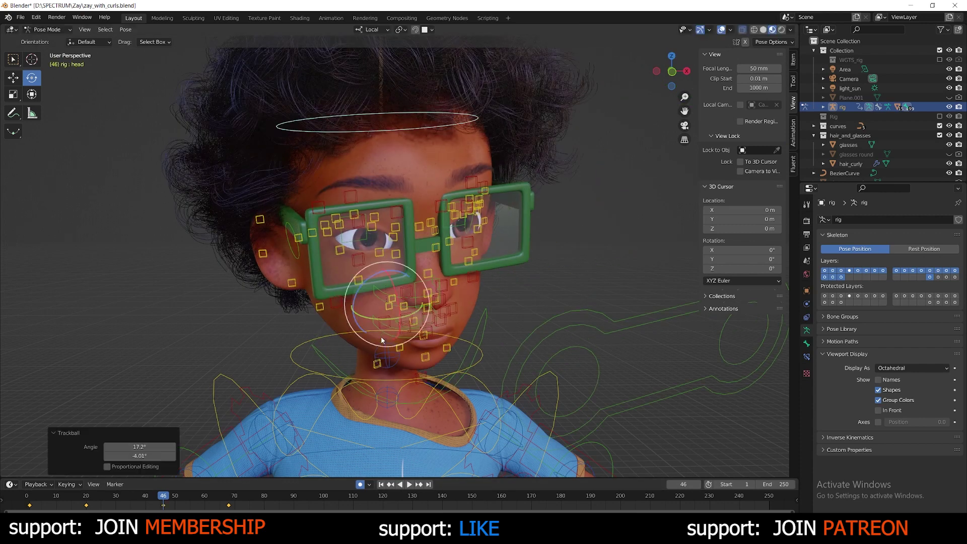
pyautogui.hotkey('shift', 'ctrl', 'space')
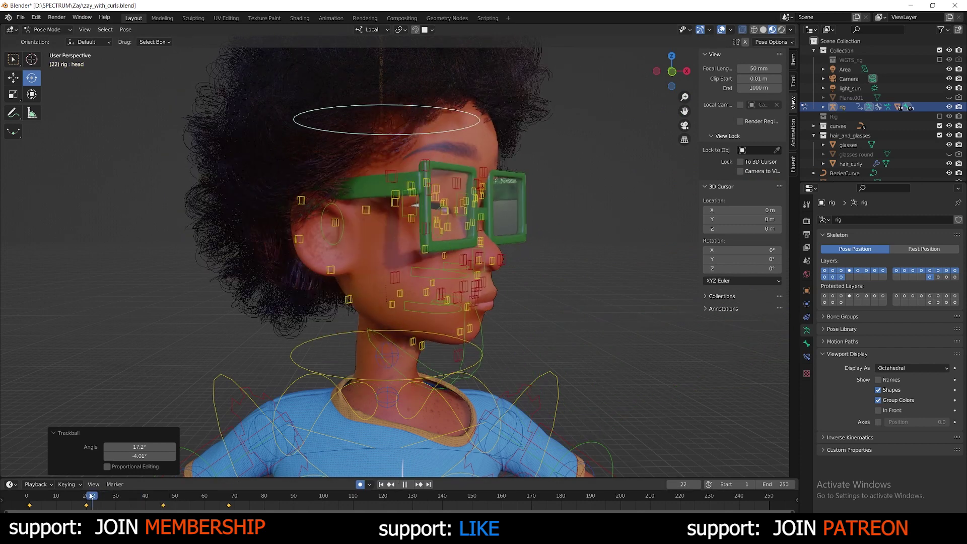
pyautogui.moveTo(112, 499); pyautogui.dragTo(222, 491)
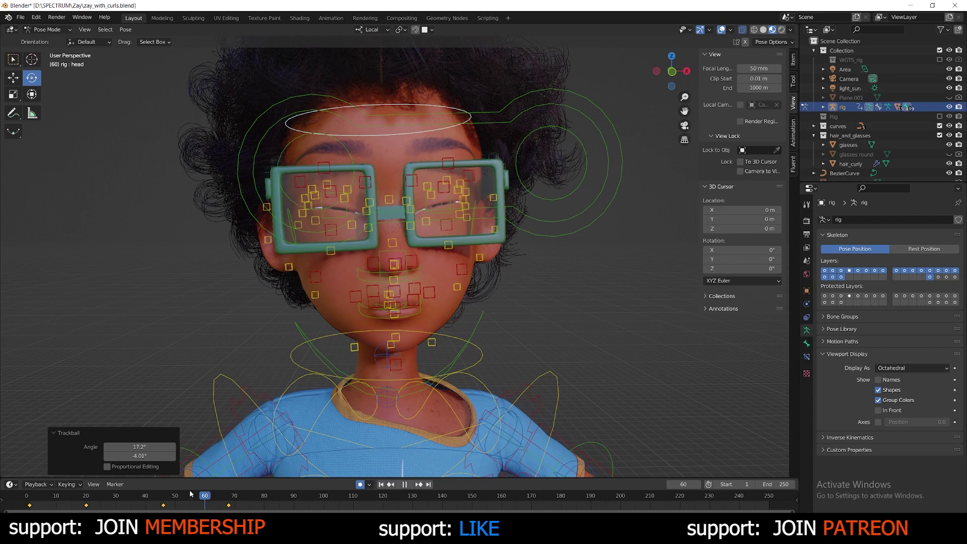
pyautogui.click(404, 484)
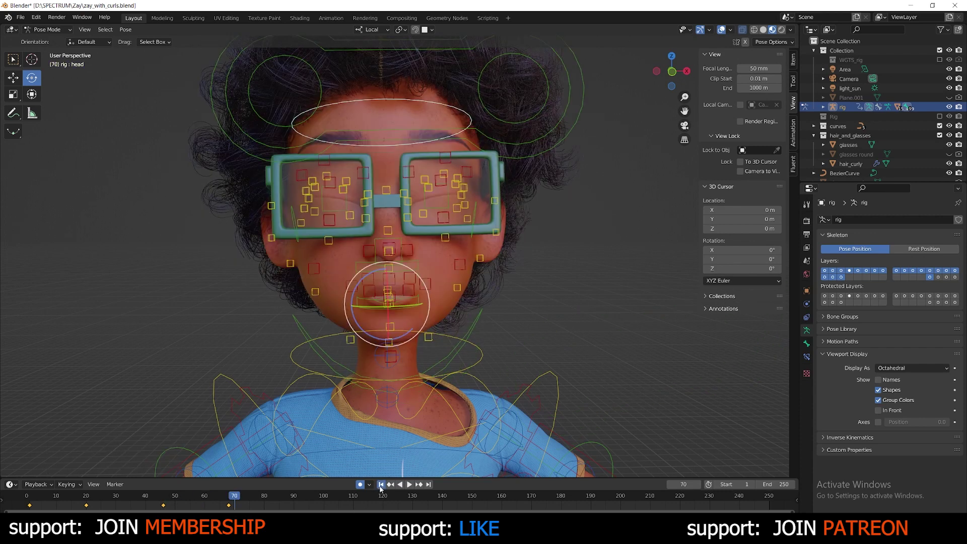
pyautogui.click(381, 484)
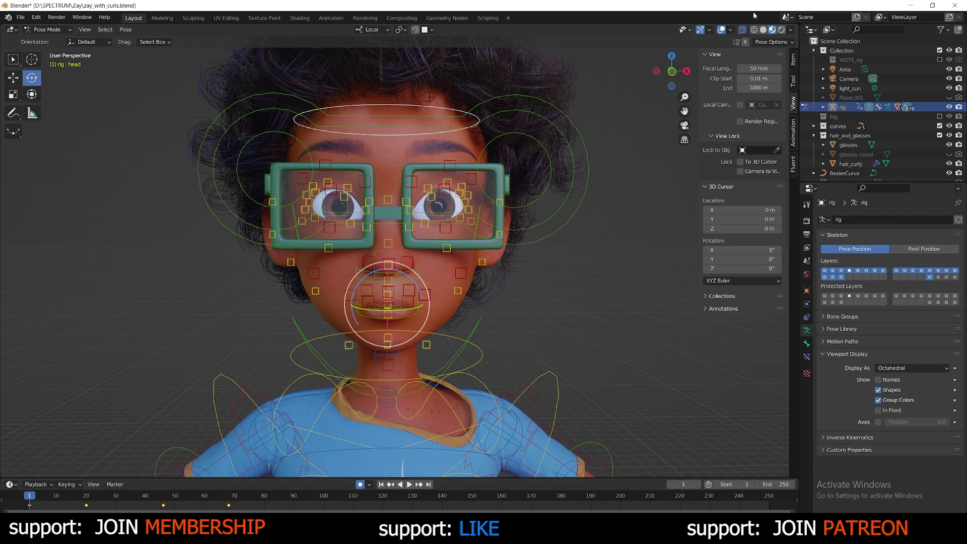
# Hide the overlays, deselect all bones with Alt+A, and play the finished animation
pyautogui.click(721, 30)
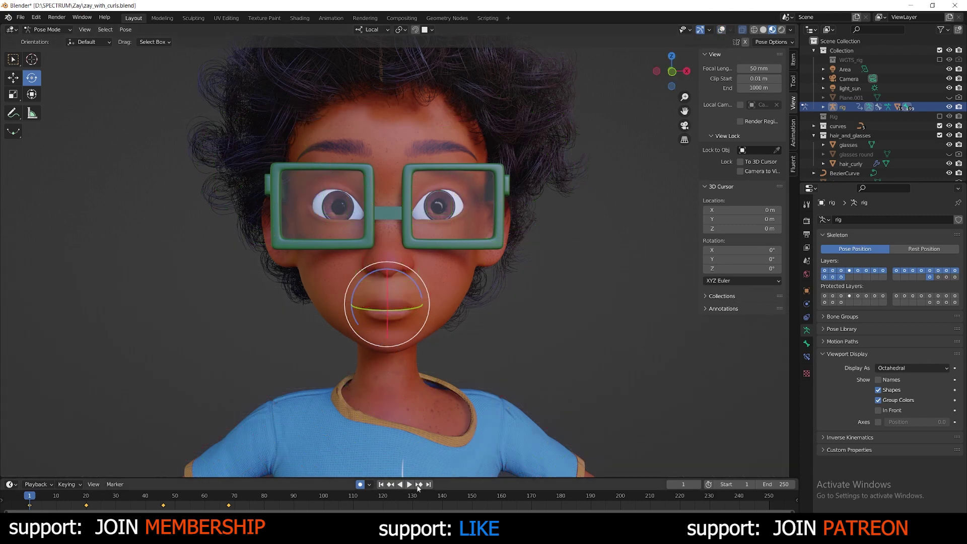
pyautogui.hotkey('alt', 'a')
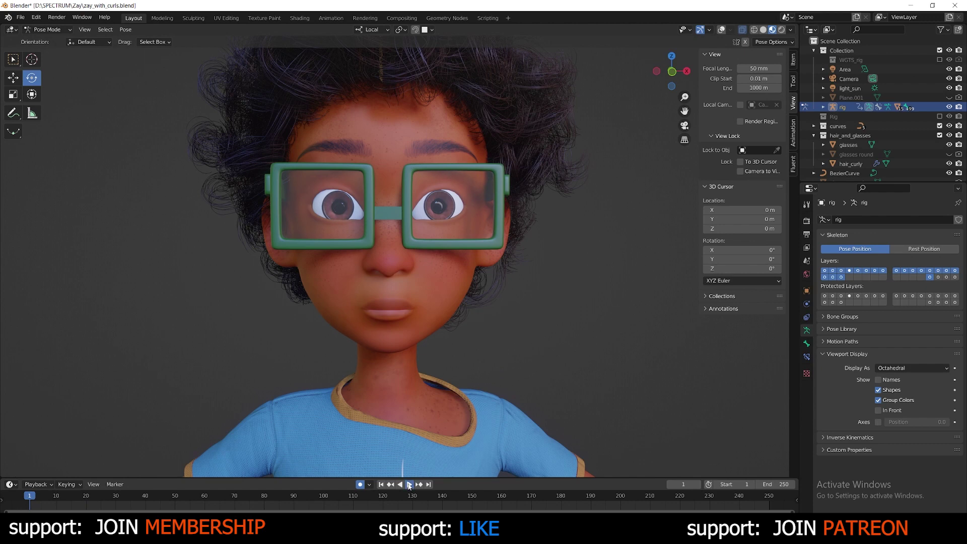
pyautogui.click(409, 485)
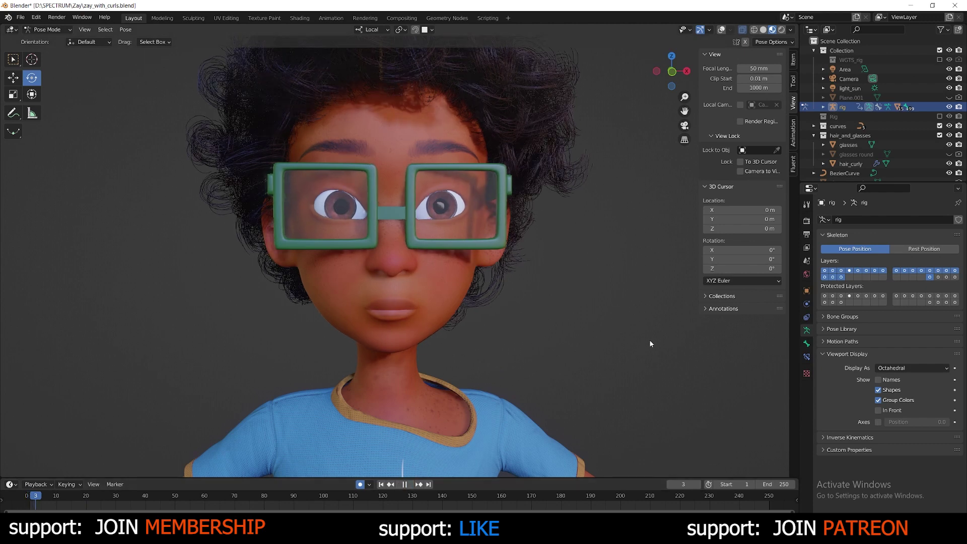